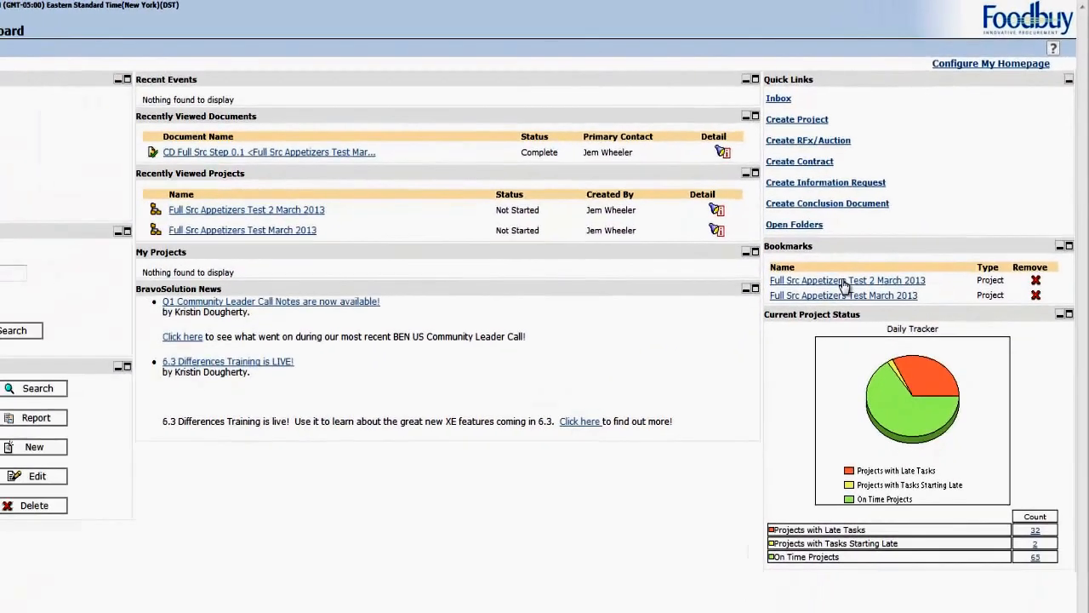
Open the Step 0.1 Business Case for Trigger Approval task in the bookmarked Full Src Appetizers Test 2 March 2013 project's process
left_click(845, 280)
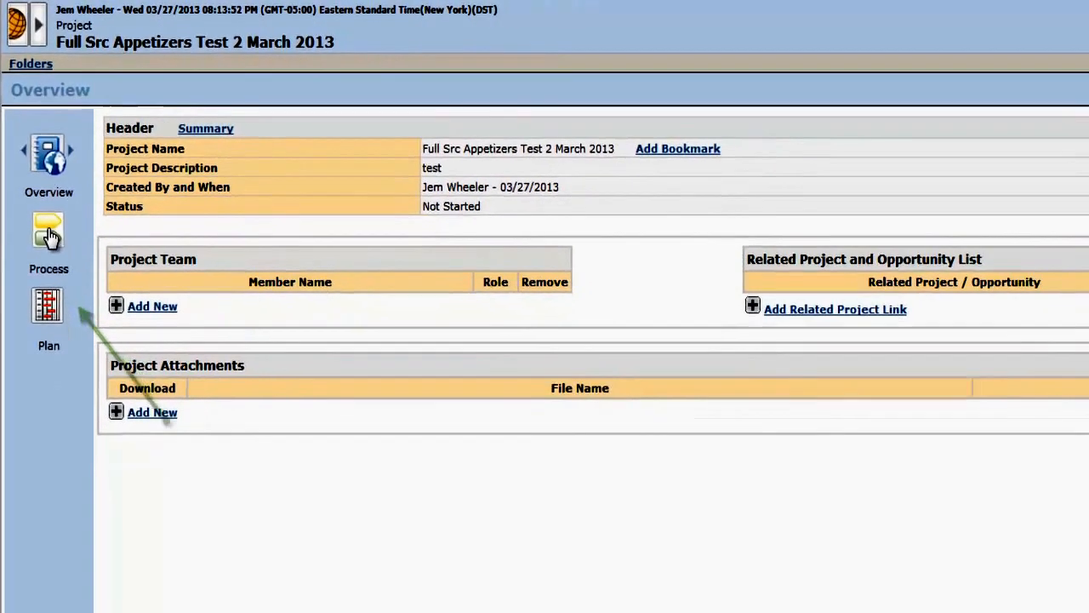
left_click(56, 274)
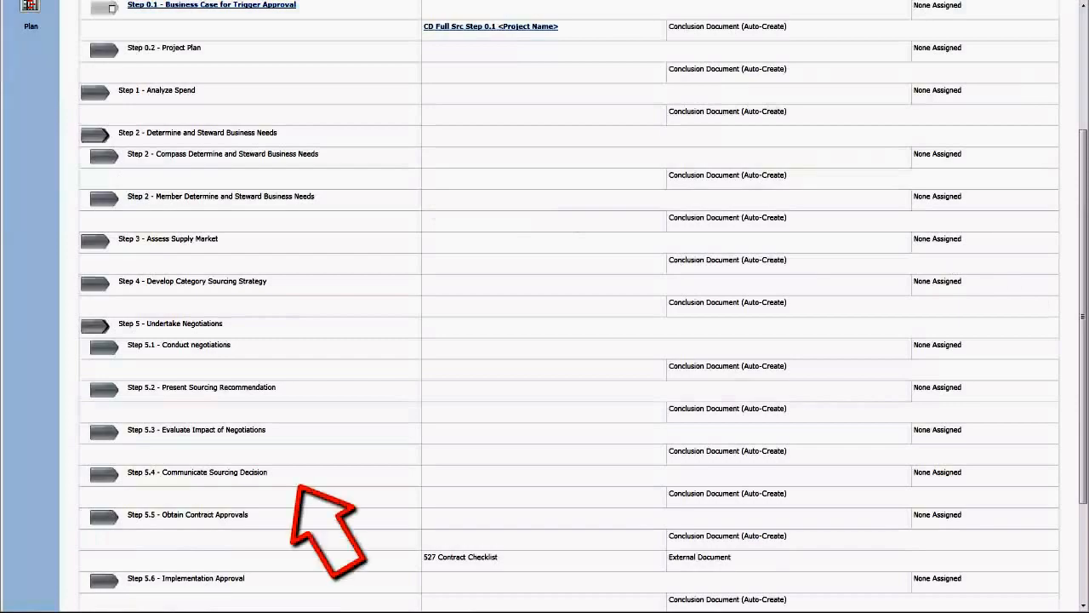
scroll(892, 230, "up", 3)
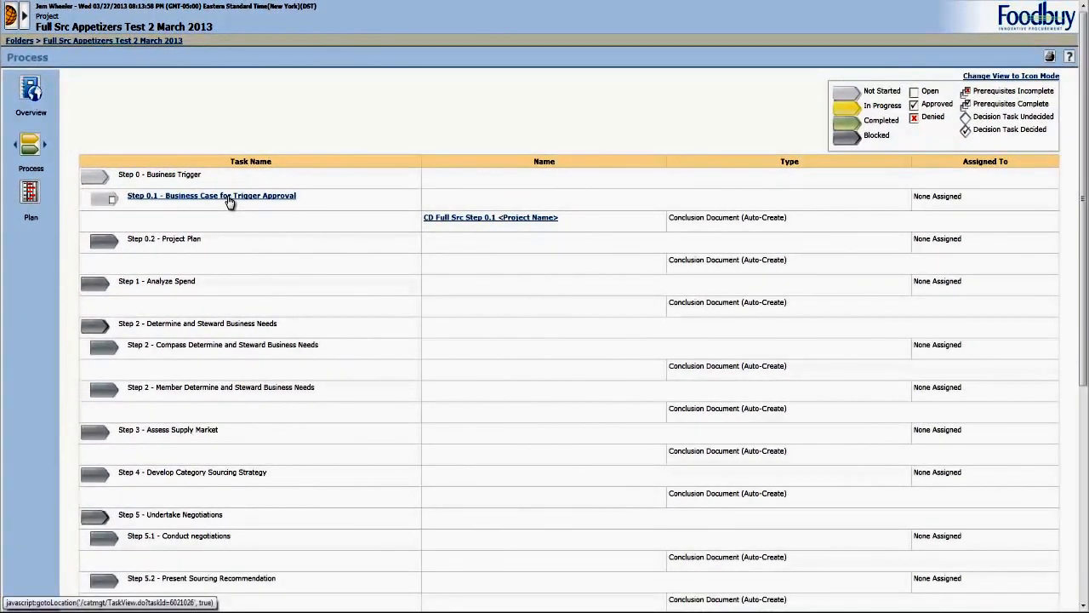
left_click(228, 198)
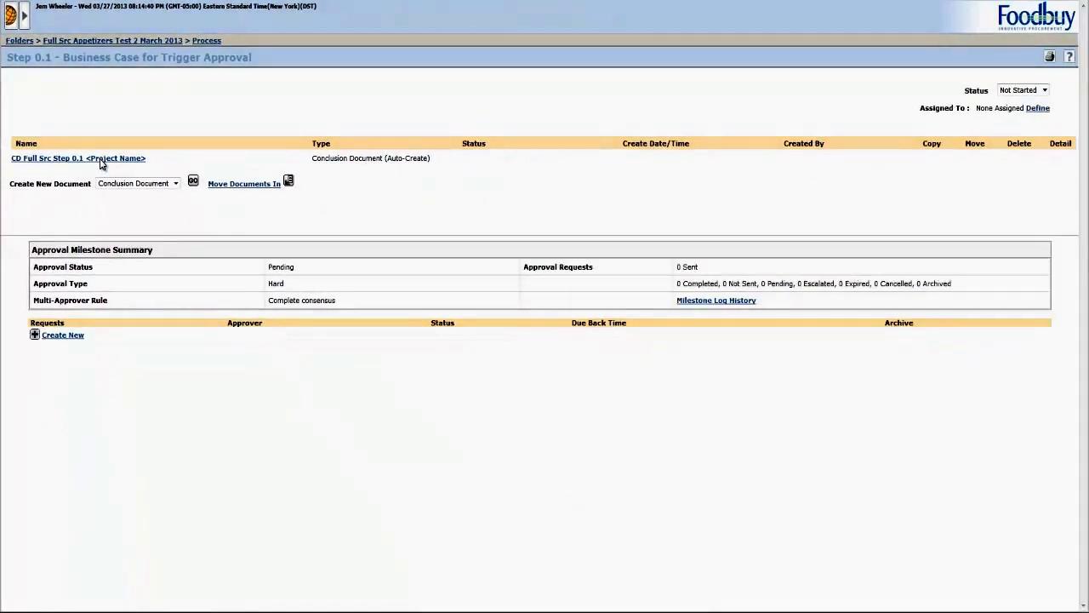
Start a conclusion document from the Step 0.1 template, name it CD Full Src Step 0.1 Appetizers Test 2 March 2013, and continue
left_click(101, 160)
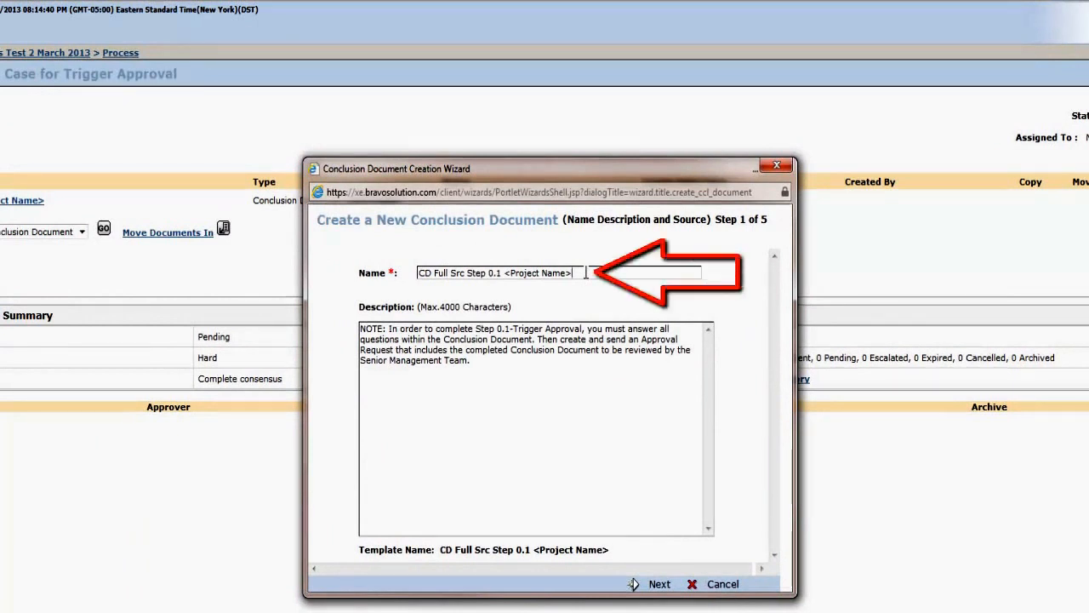
key("BackSpace")
key("BackSpace")
key("BackSpace")
key("BackSpace")
key("BackSpace")
key("BackSpace")
key("BackSpace")
key("BackSpace")
key("BackSpace")
key("BackSpace")
key("BackSpace")
key("BackSpace")
key("BackSpace")
key("BackSpace")
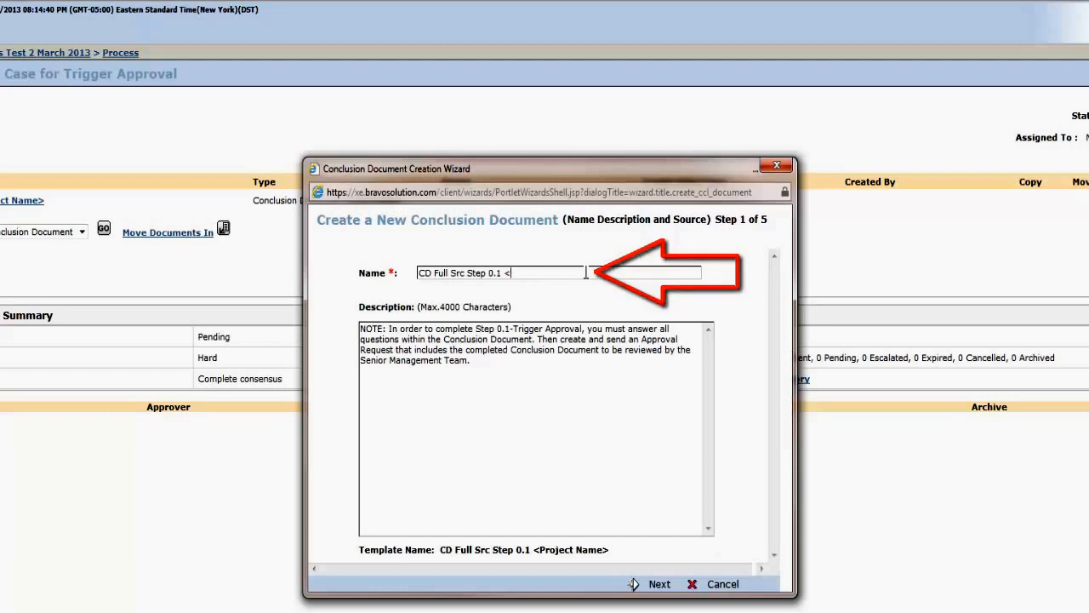
type("A")
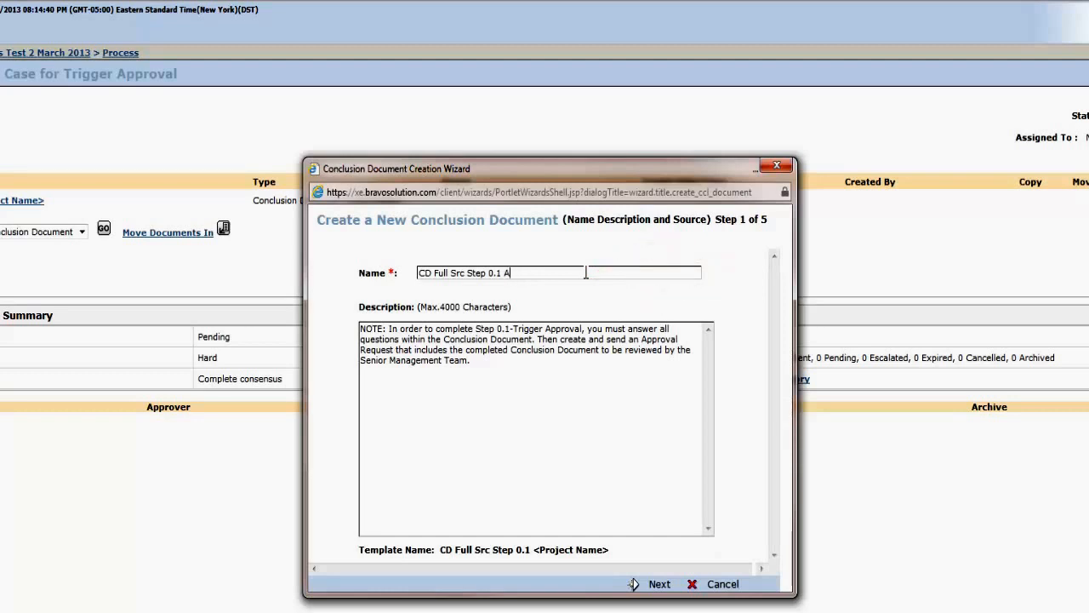
type("ppetizers tes")
key("BackSpace")
key("BackSpace")
type("Test 2 March 2013")
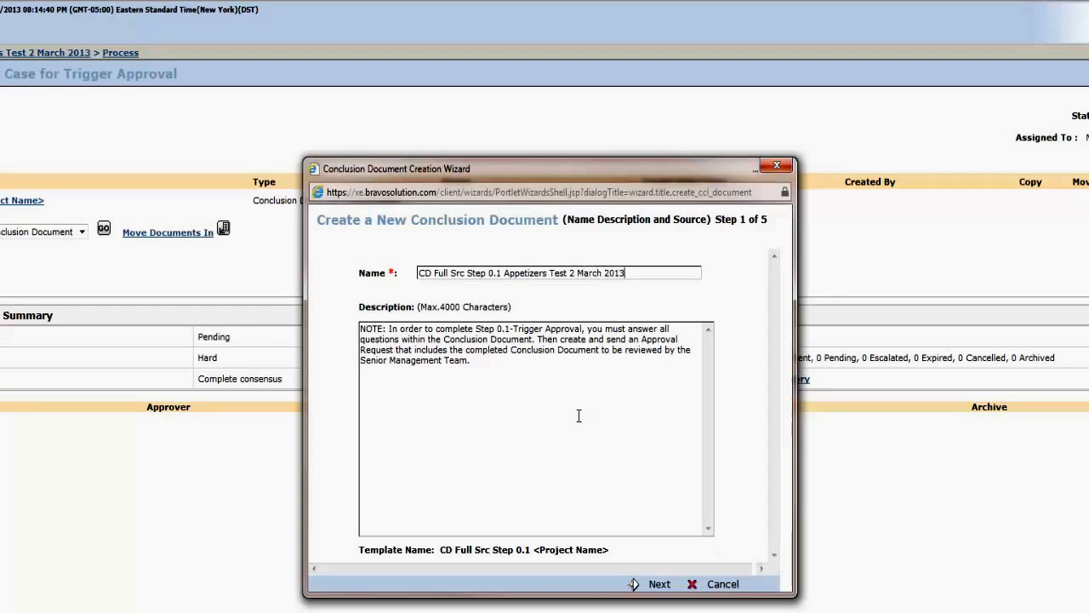
left_click(662, 587)
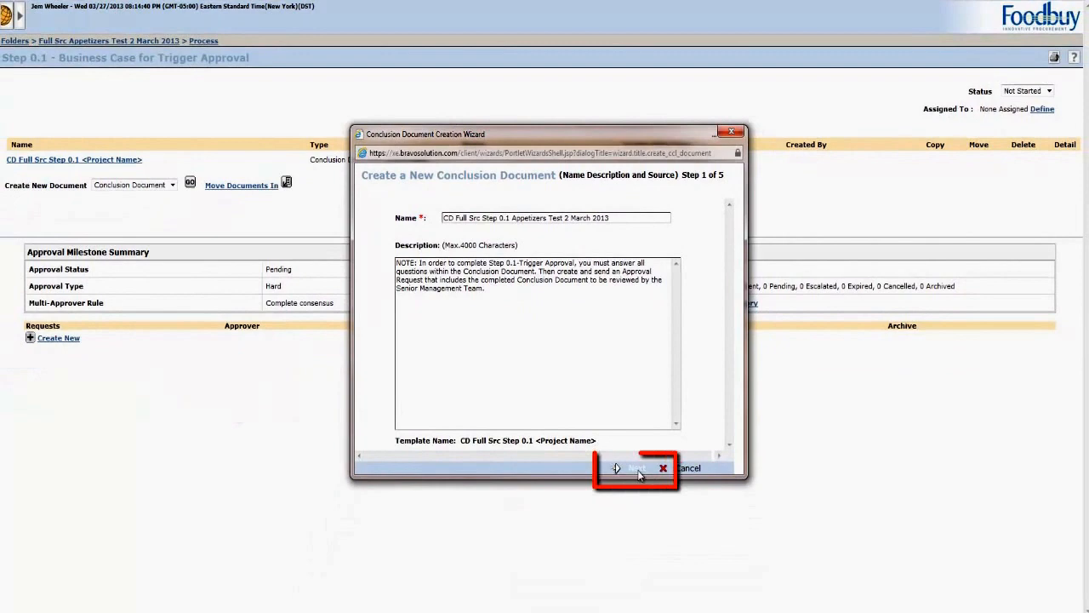
Skip the attributes page and add a team member to the document team with Owner access
left_click(637, 470)
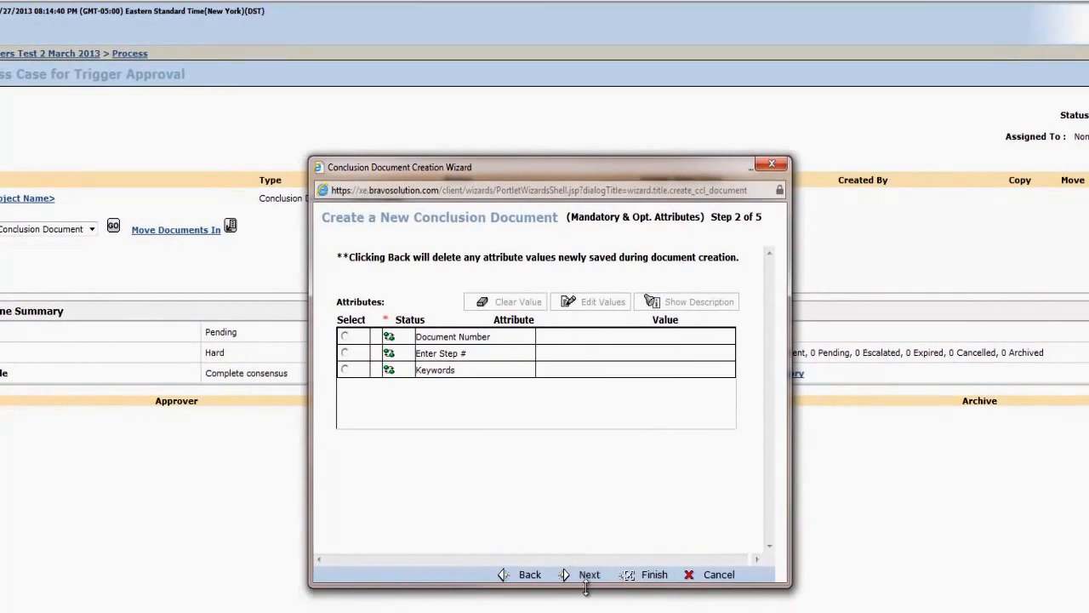
left_click(589, 579)
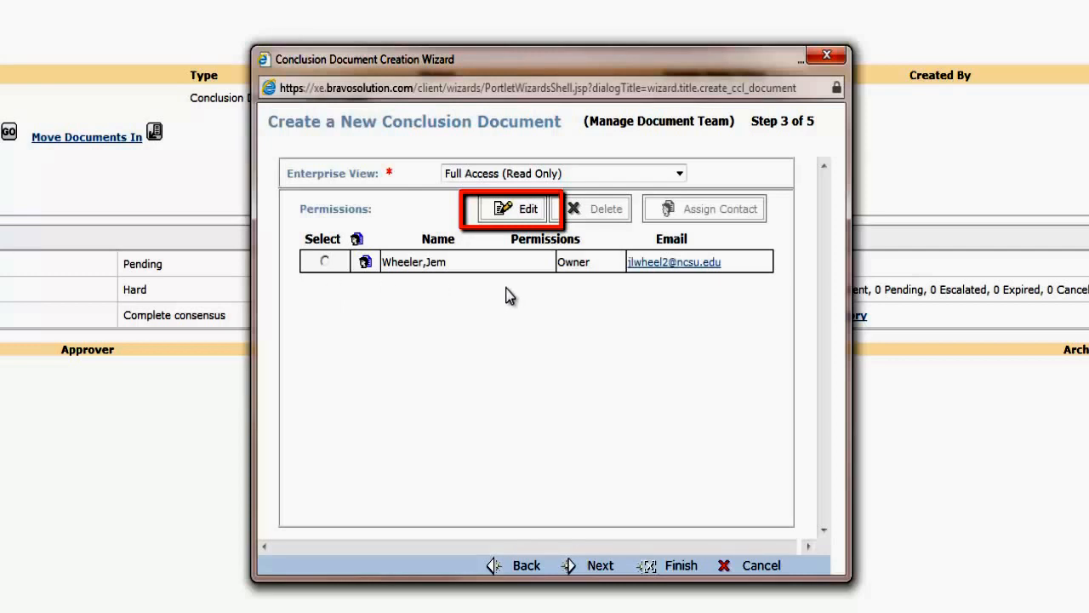
left_click(505, 212)
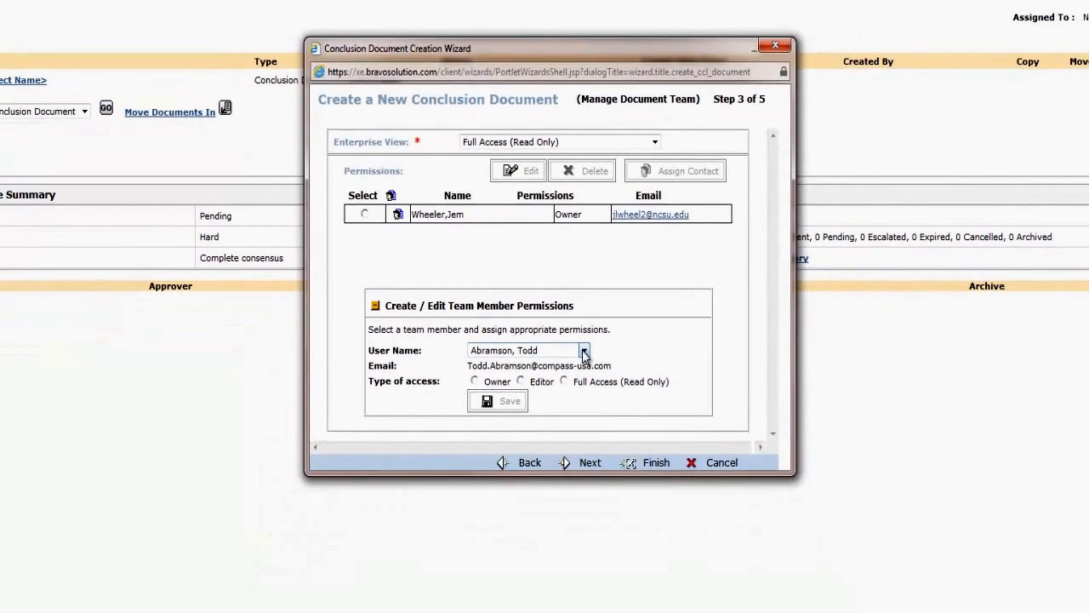
left_click(585, 351)
left_click_drag(584, 379, 585, 537)
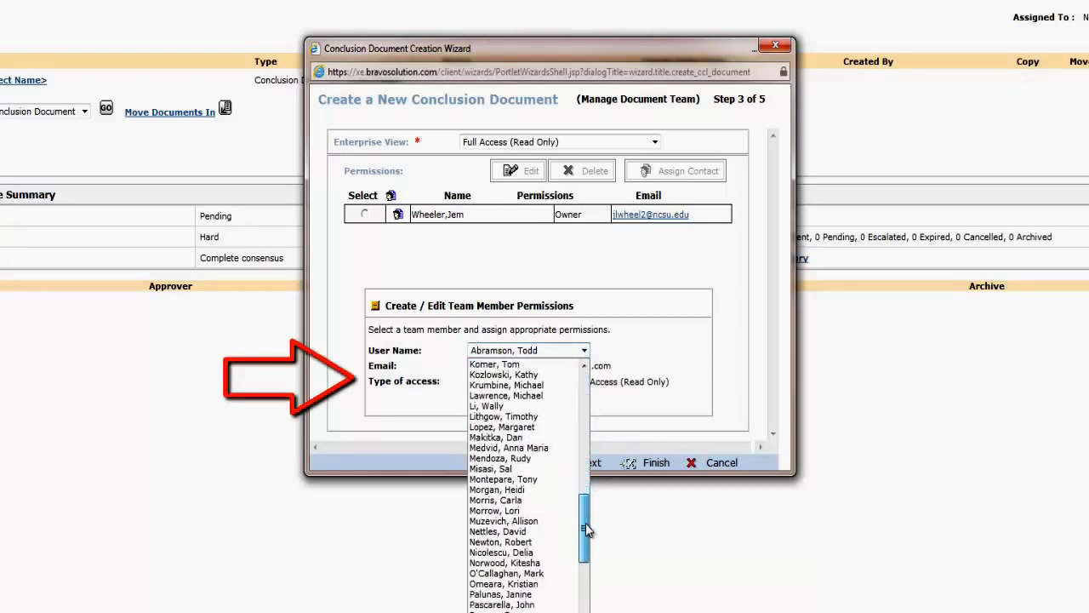
left_click(519, 595)
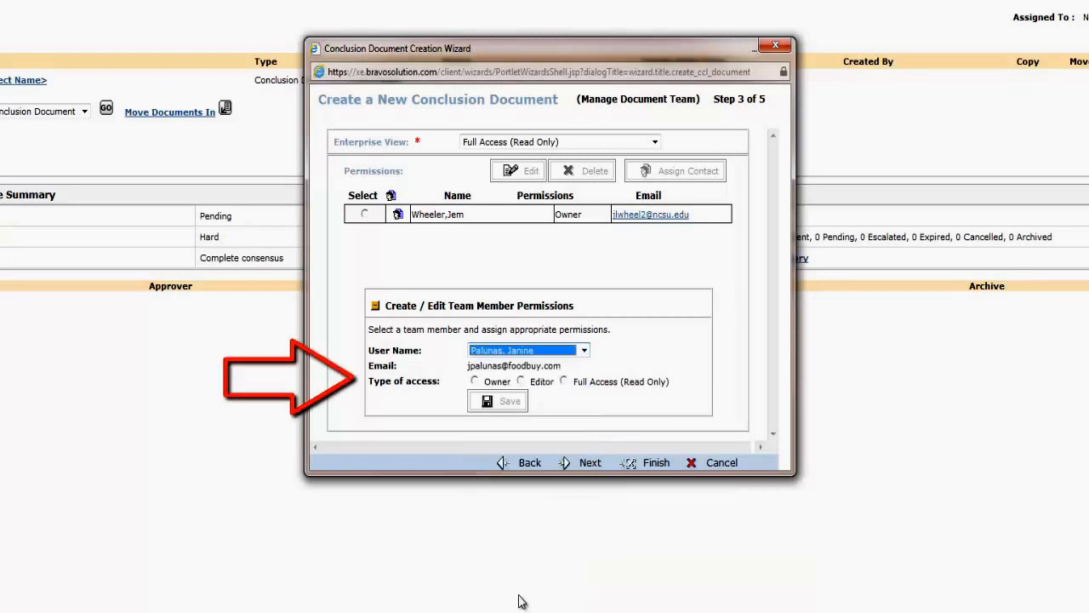
left_click(474, 381)
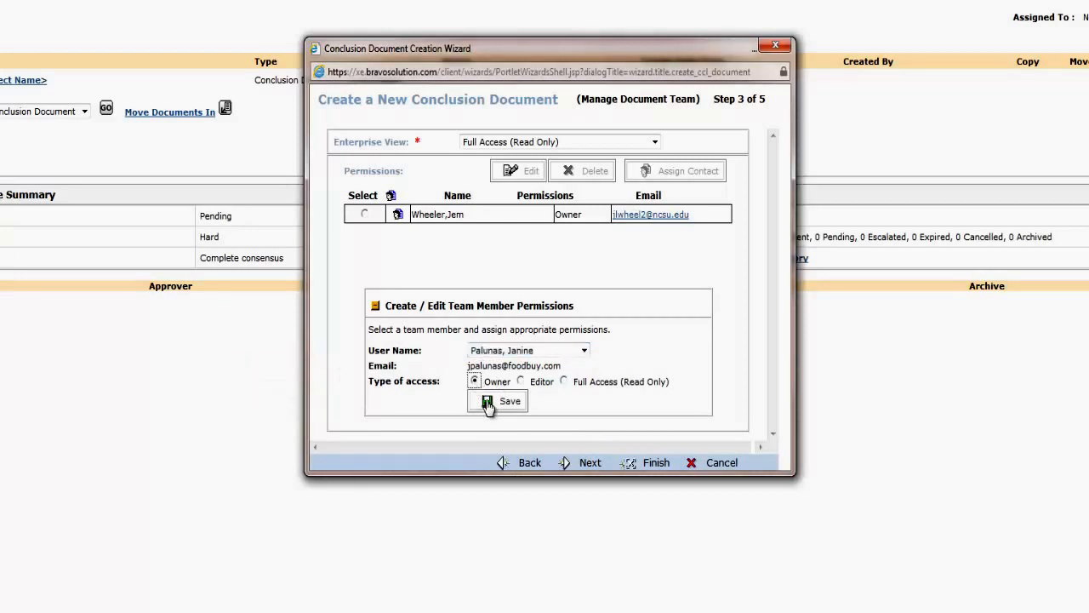
left_click(488, 402)
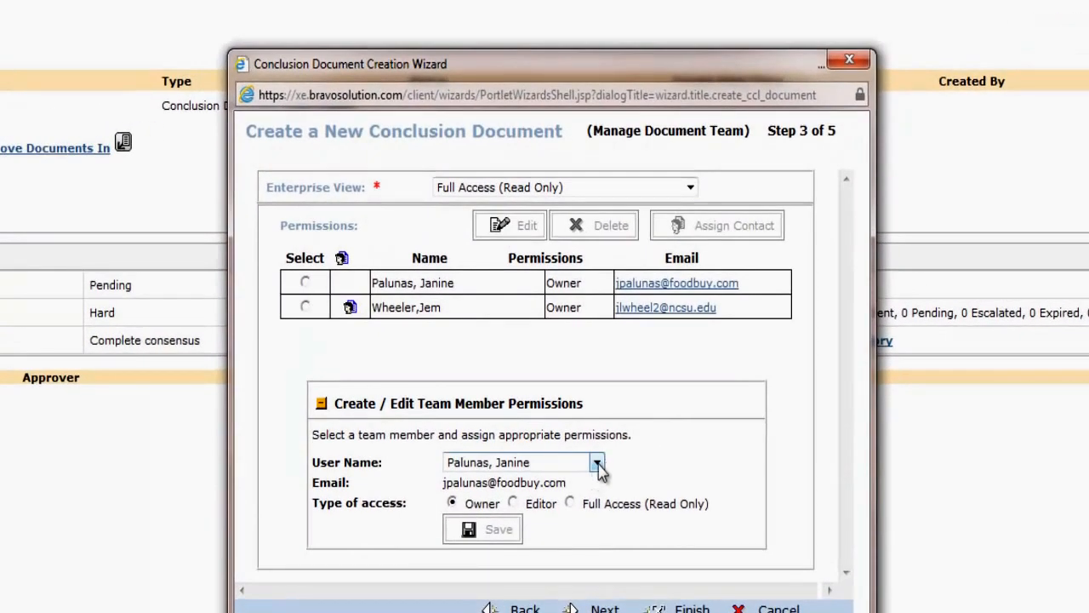
Add a second team member to the document team with Owner access
left_click(598, 463)
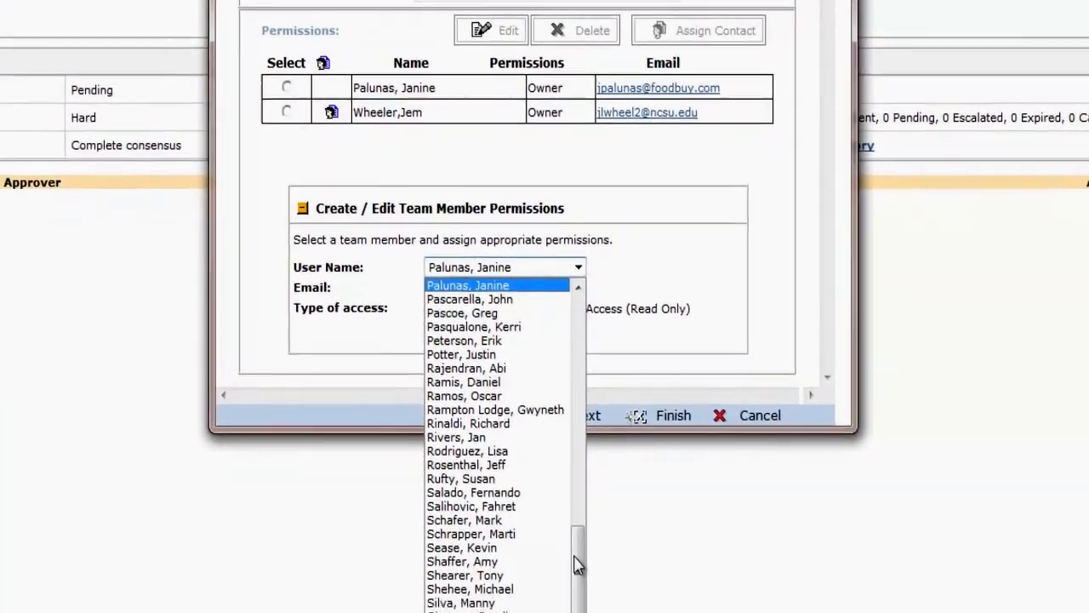
left_click_drag(576, 557, 573, 249)
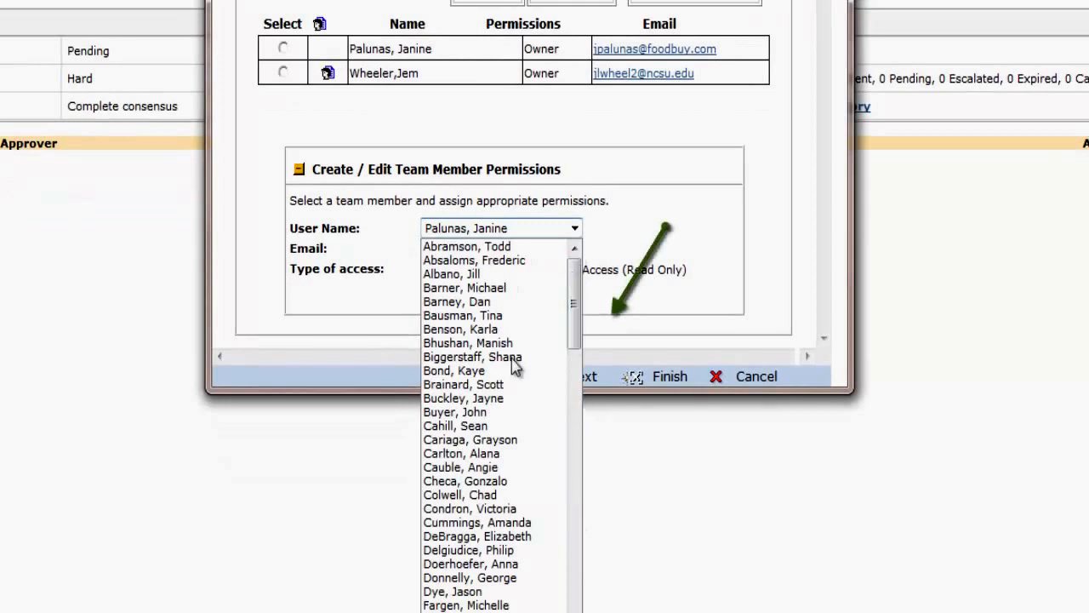
left_click(500, 343)
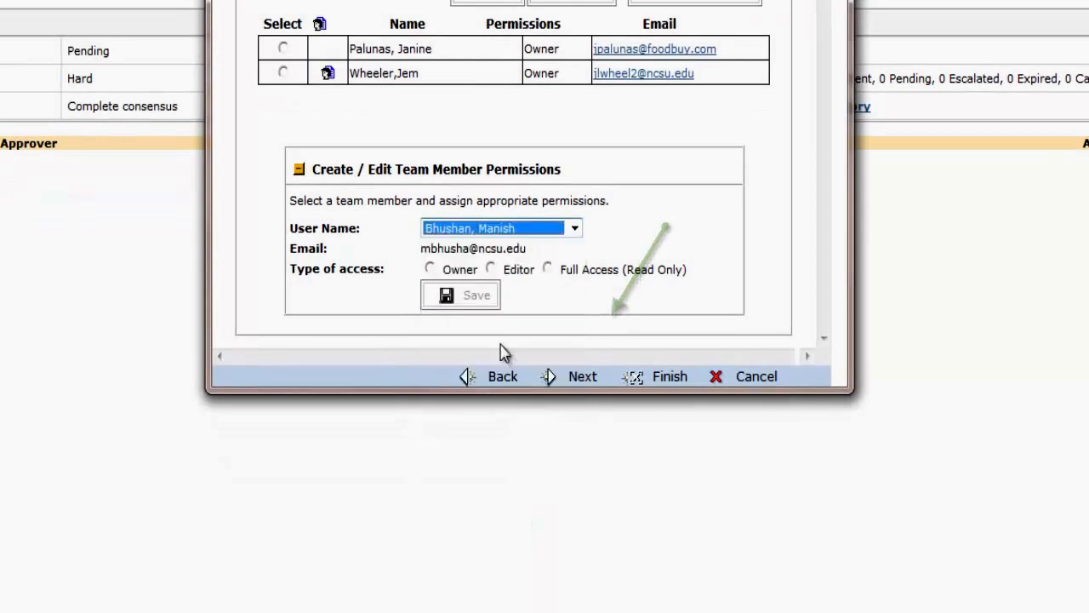
left_click(431, 268)
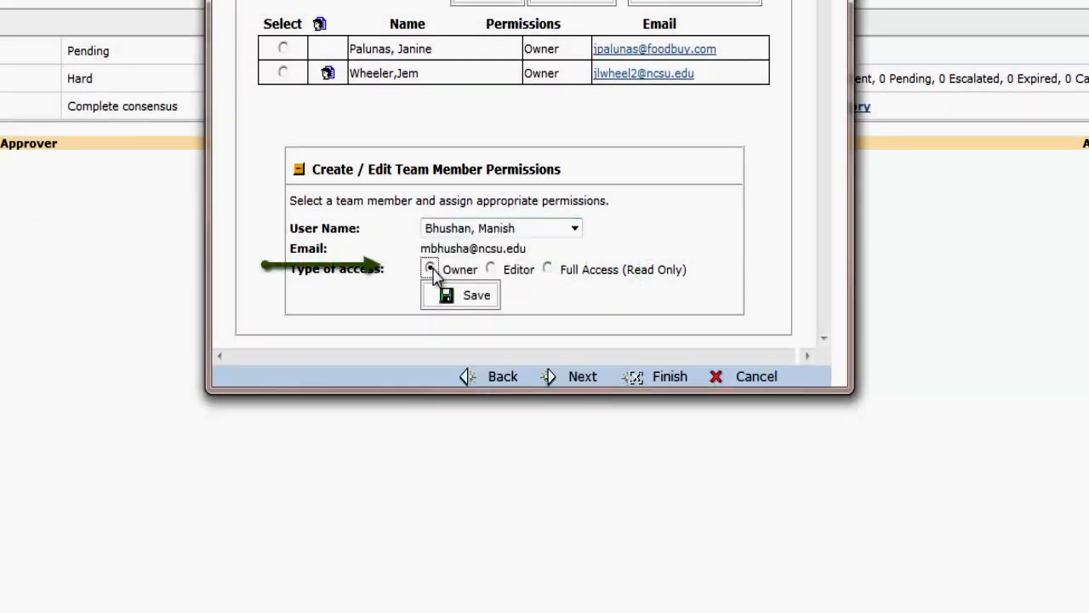
left_click(478, 298)
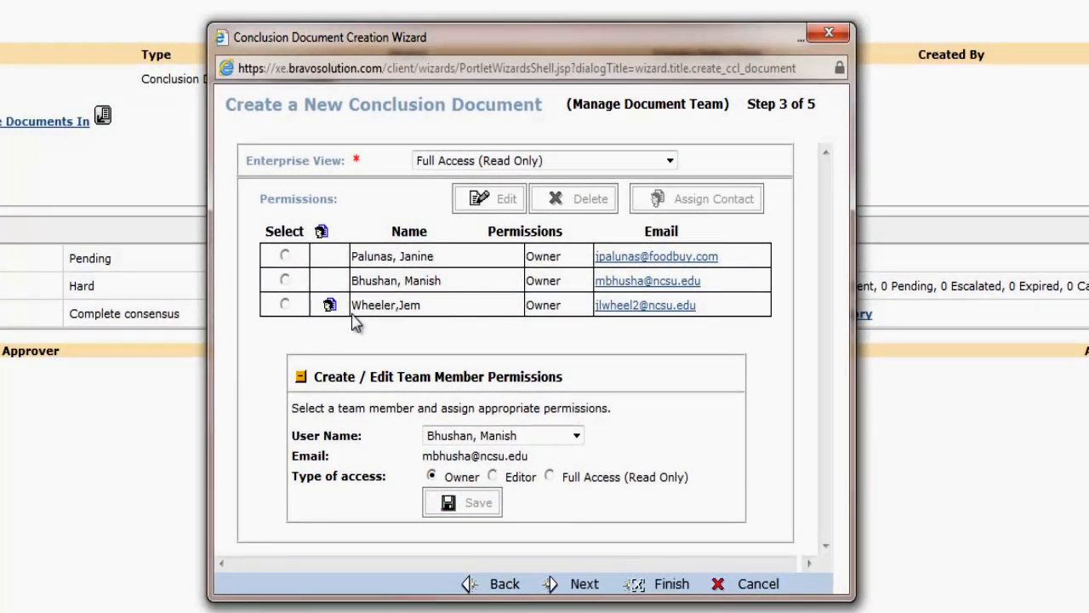
Skip the attachments page and finish creating the conclusion document
left_click(584, 585)
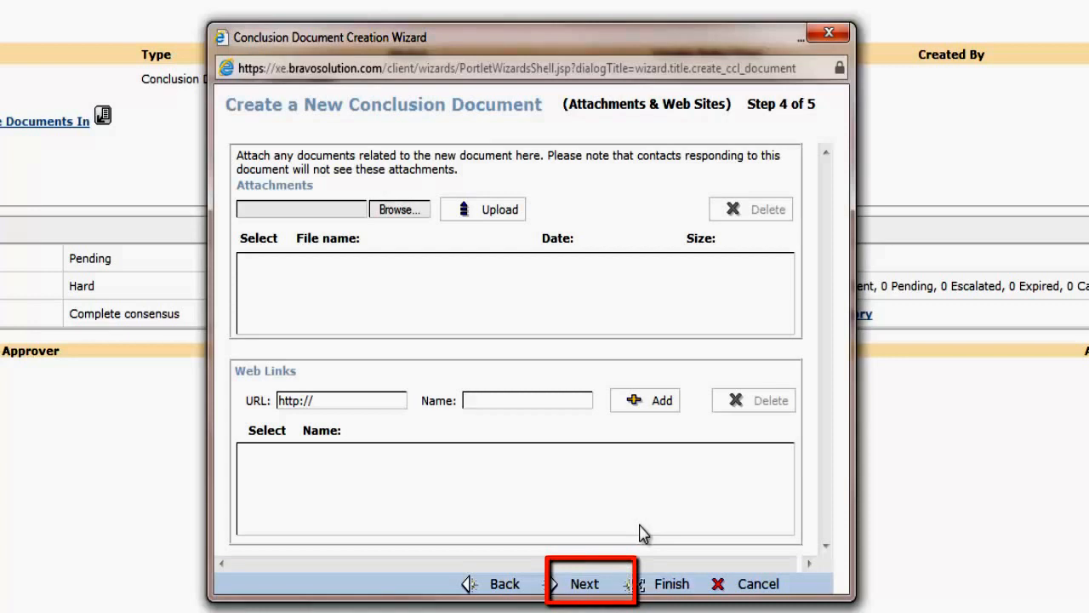
left_click(584, 587)
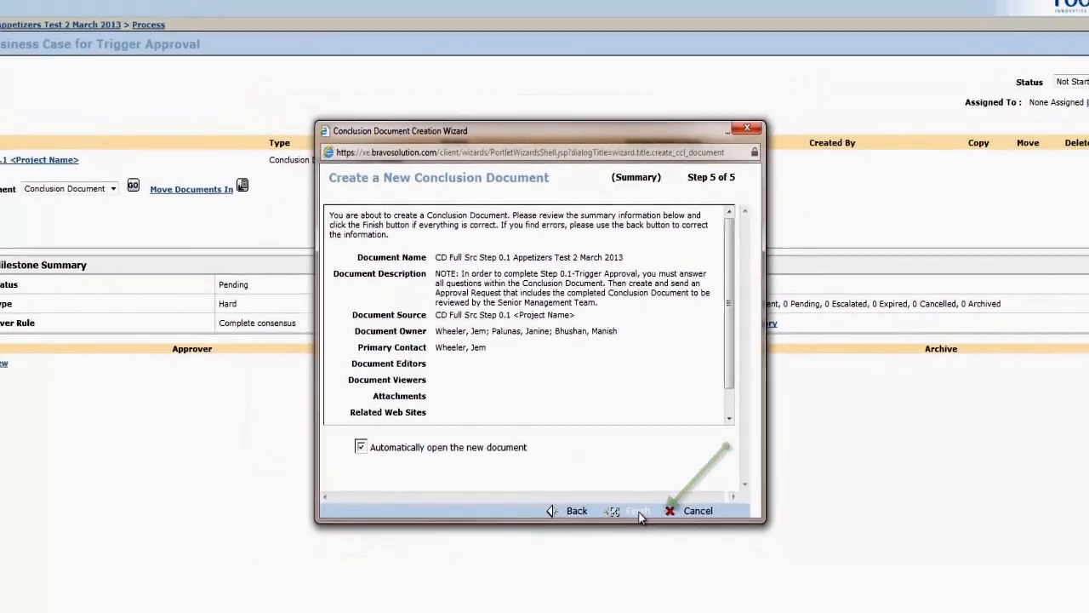
left_click(639, 514)
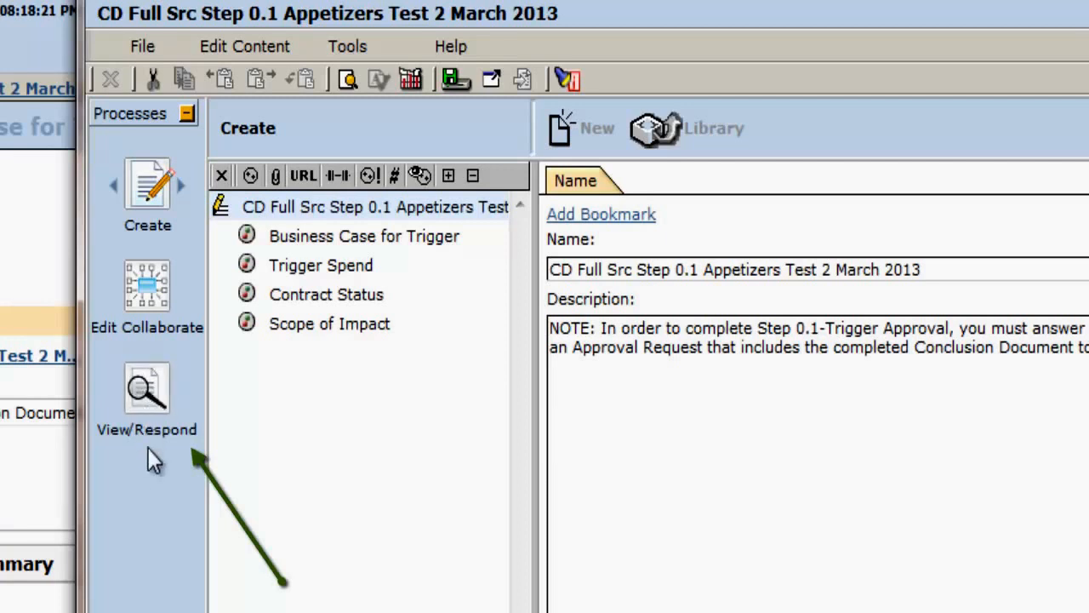
Respond to the Trigger Spend requirement with 500,000 USD and save the response
left_click(145, 388)
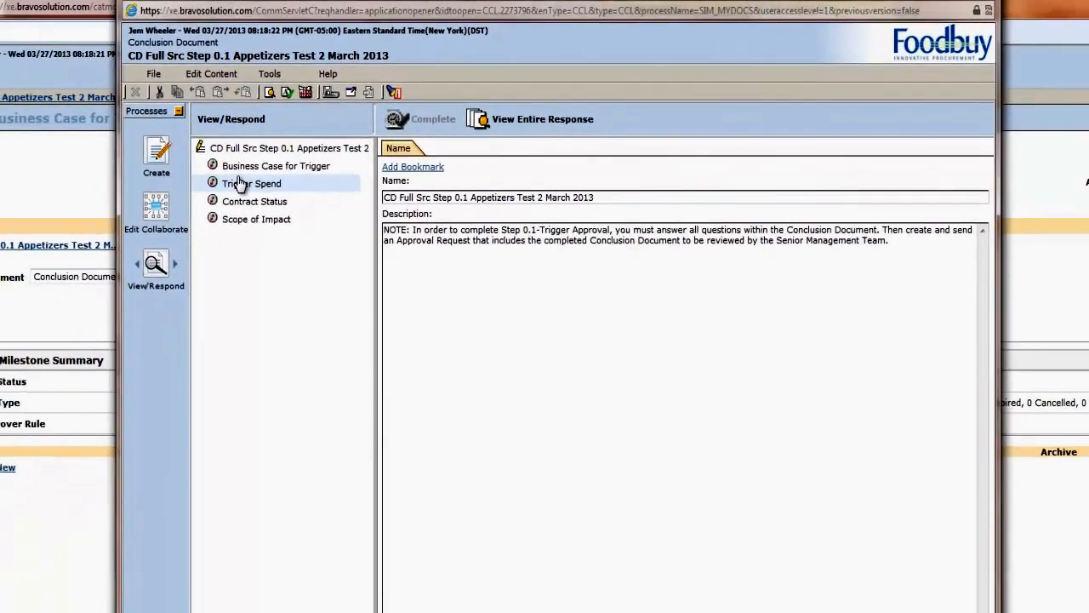
left_click(241, 183)
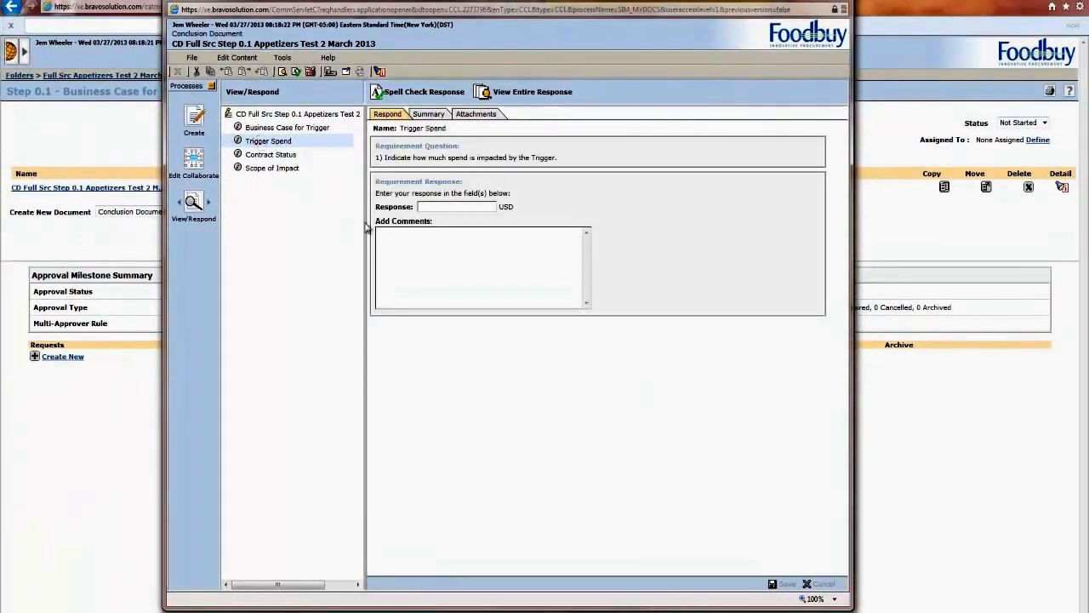
left_click(438, 206)
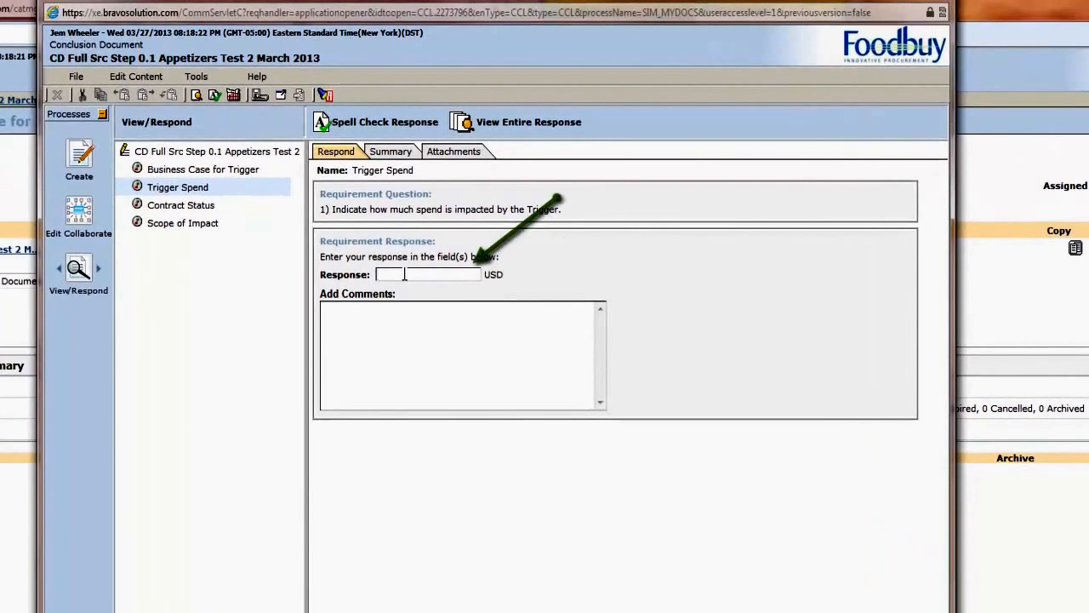
type("500,000")
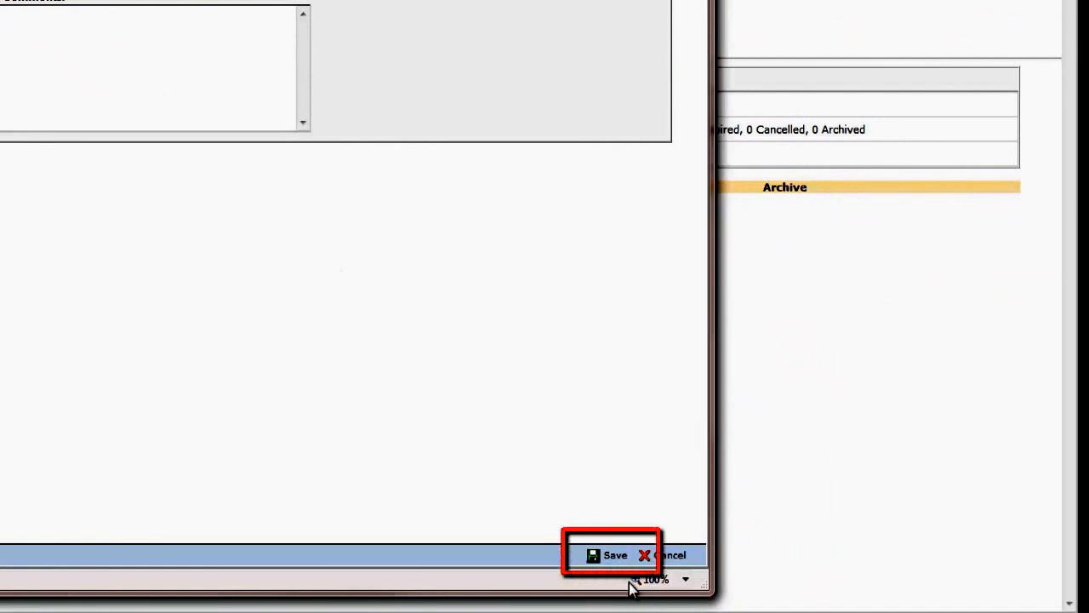
left_click(600, 555)
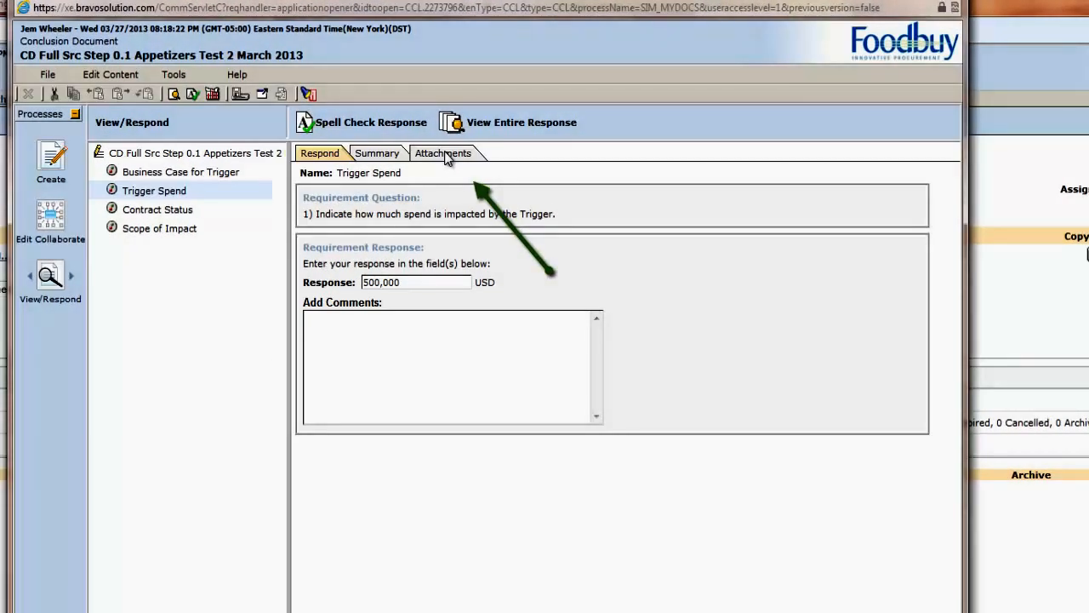
Open the requirement's attachments and run a spell check on the response
left_click(444, 155)
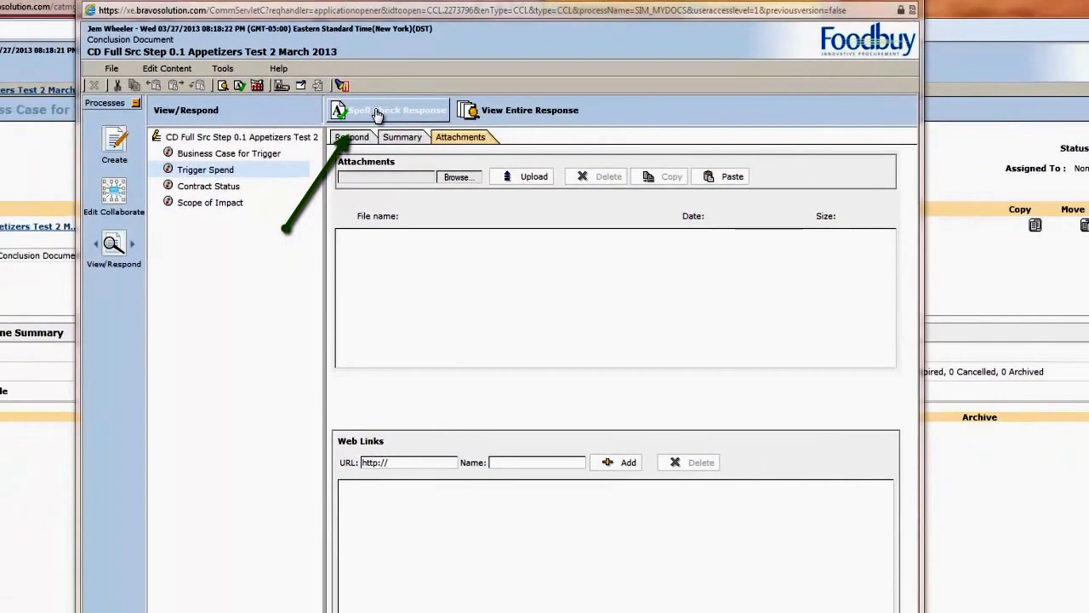
left_click(364, 125)
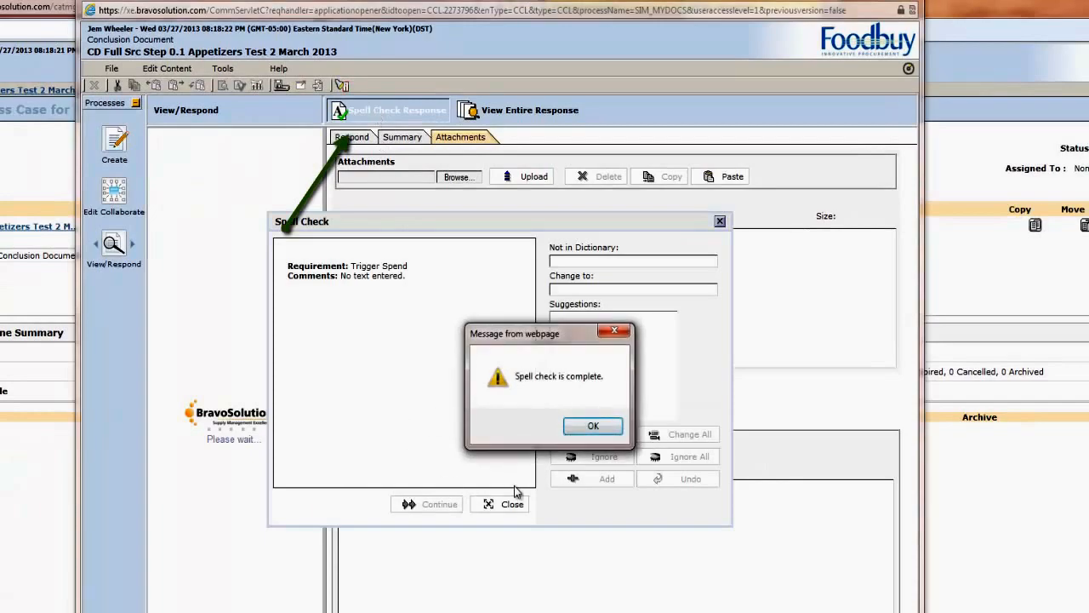
left_click(593, 425)
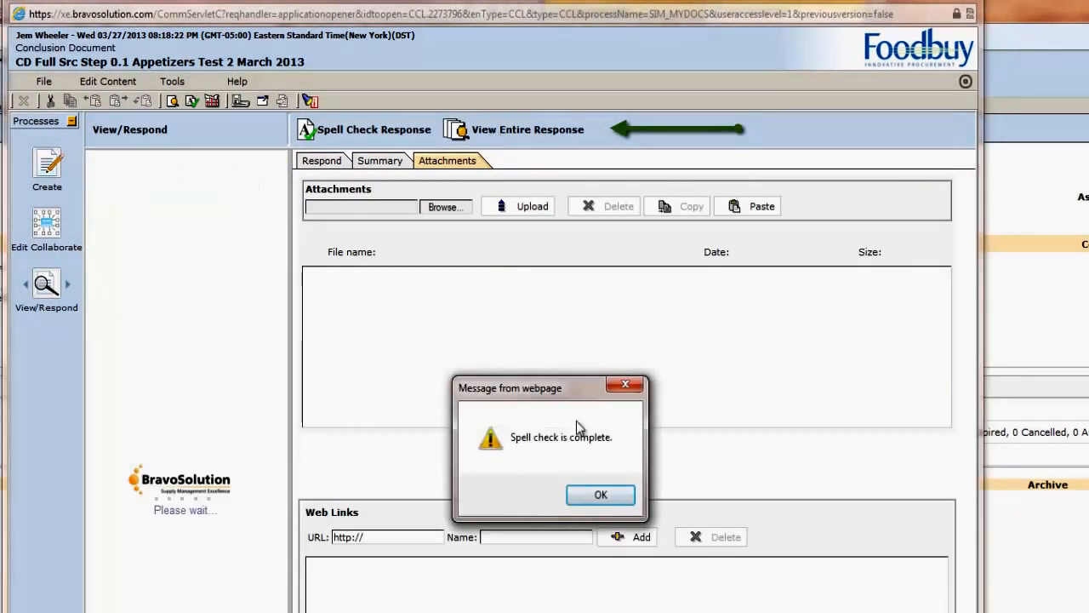
left_click(596, 497)
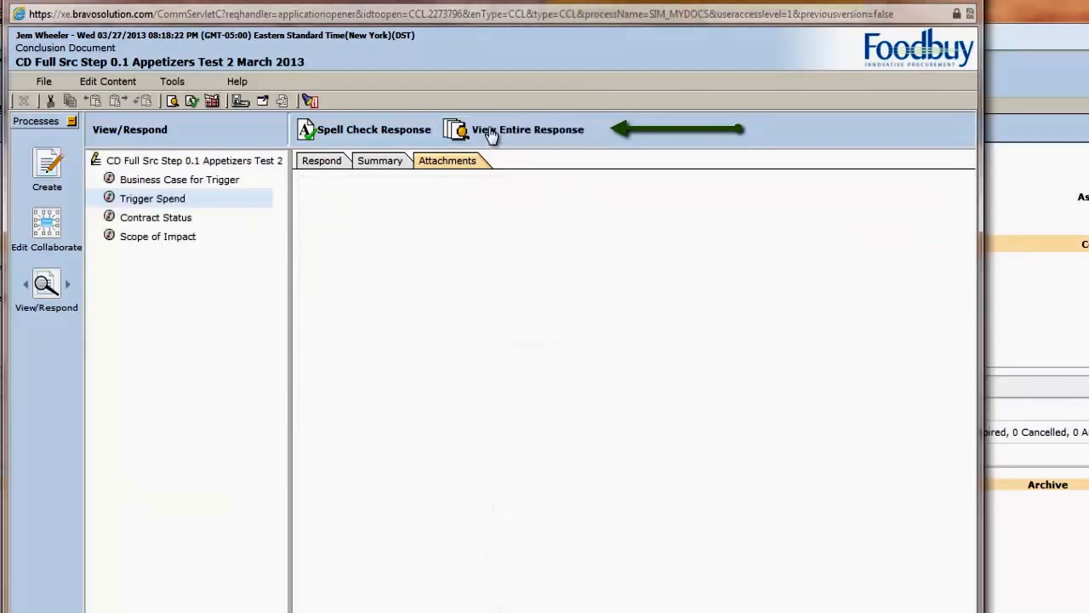
Open the print preview of the entire response and review the output format options
left_click(491, 135)
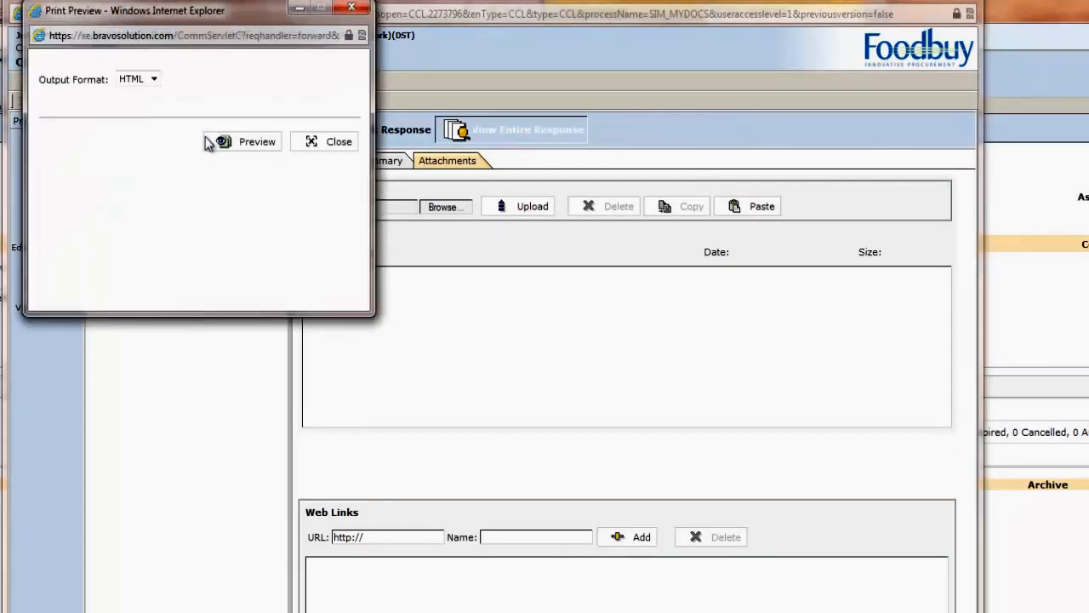
left_click(153, 79)
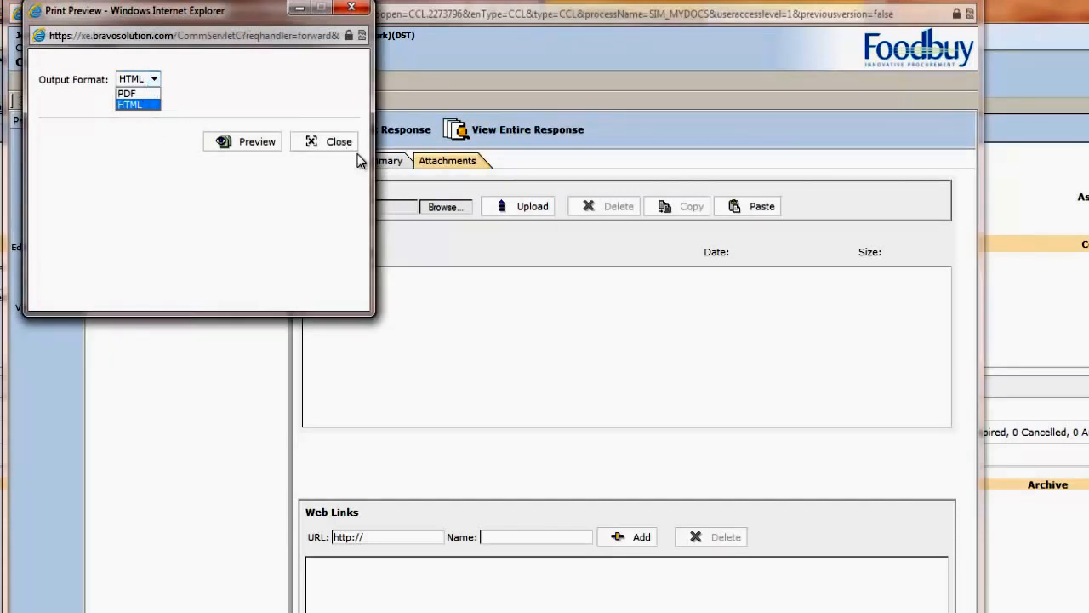
left_click(328, 145)
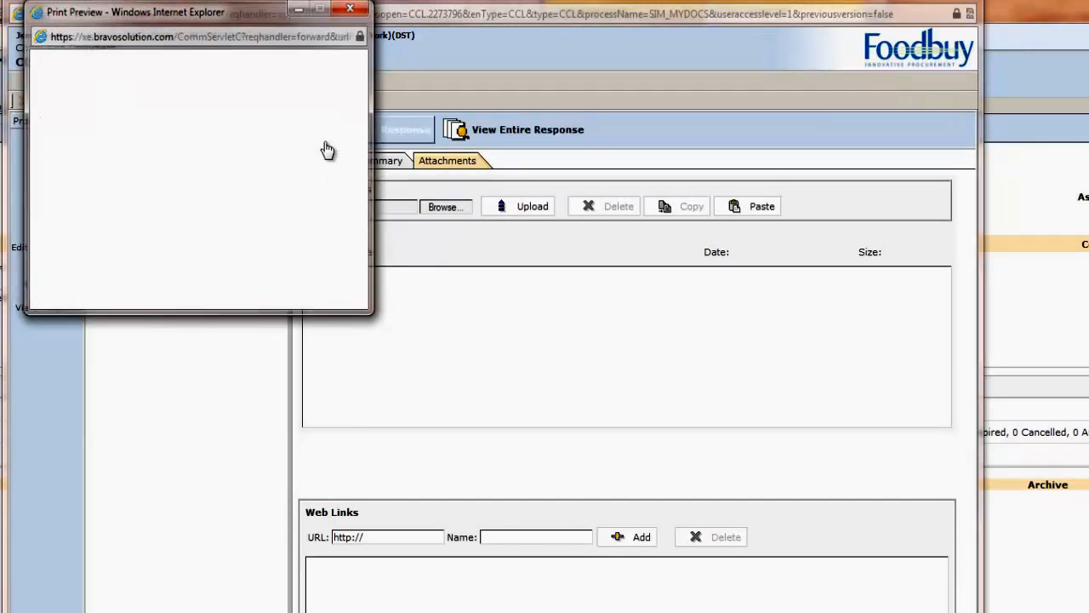